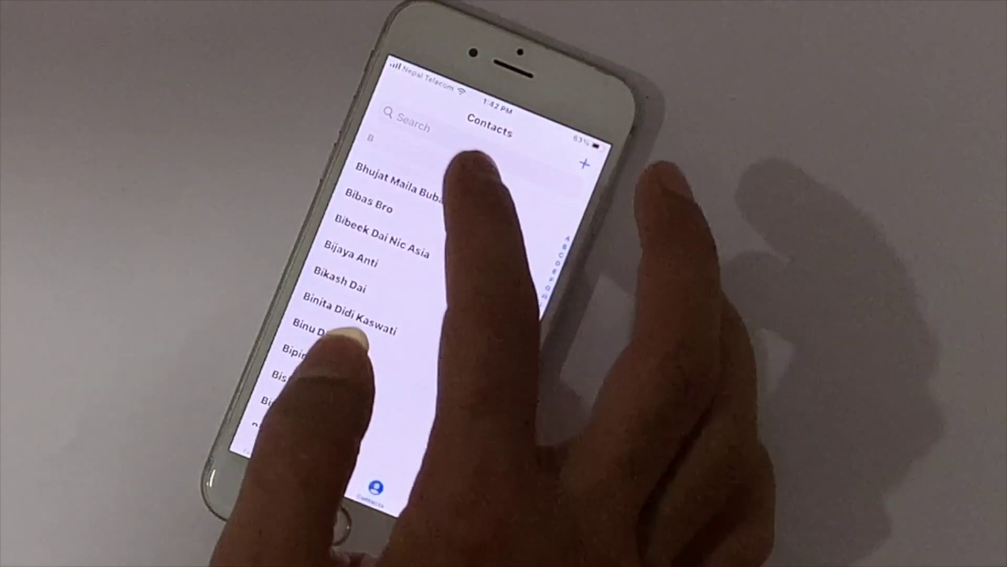
Step: Search contacts for Mom, then switch to the digit keypad to search by phone number
click(417, 122)
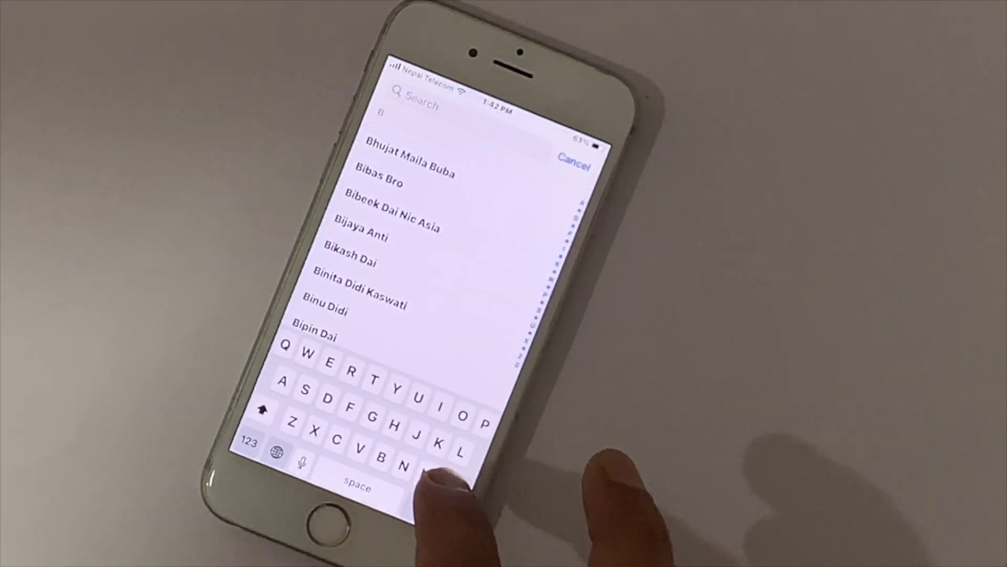
text(Mom)
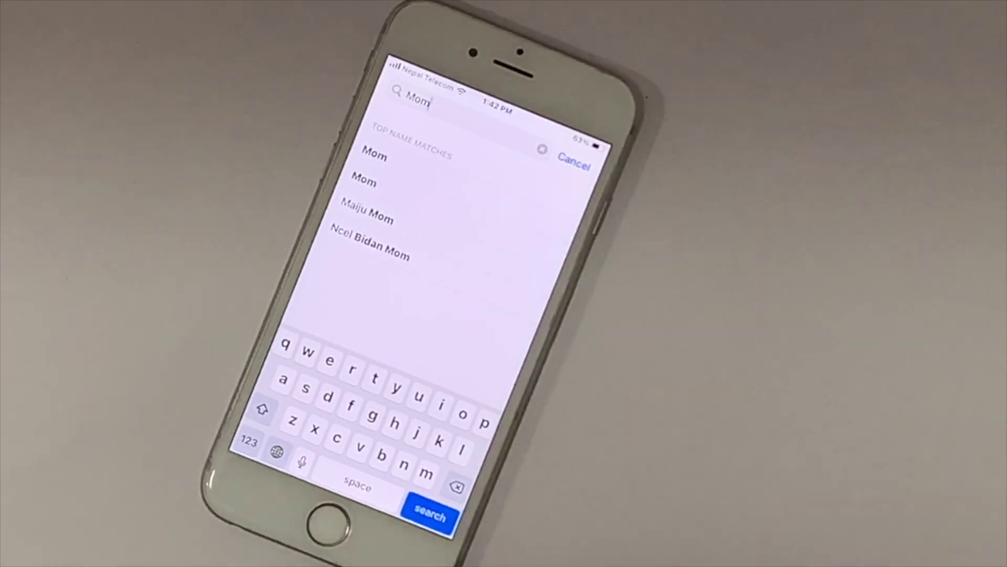
key(BackSpace)
key(BackSpace)
key(BackSpace)
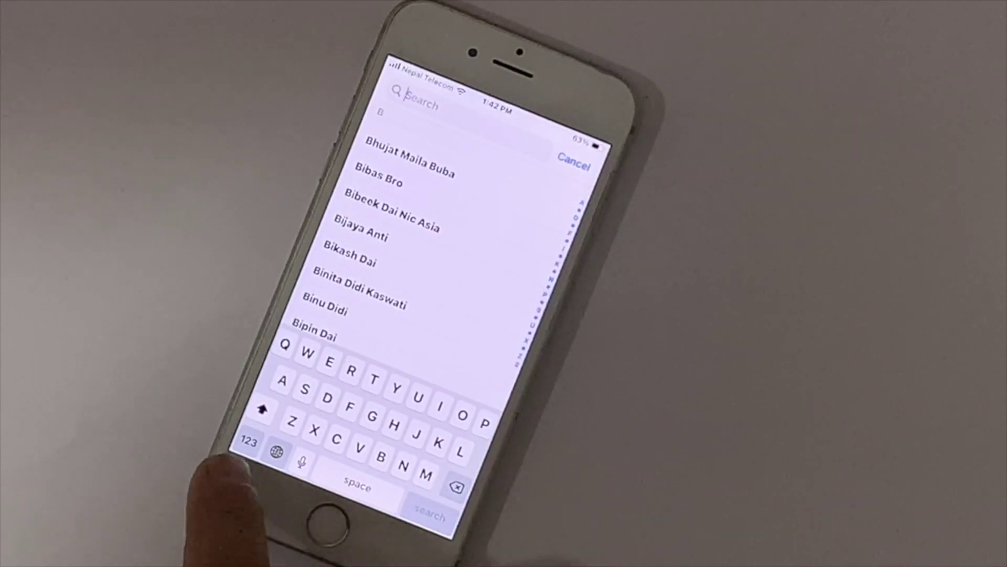
click(248, 439)
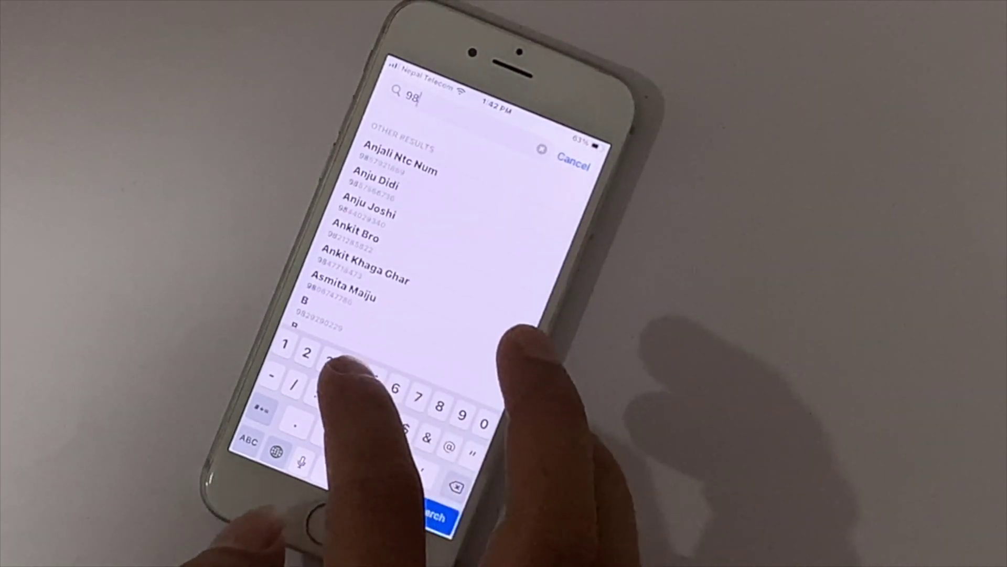
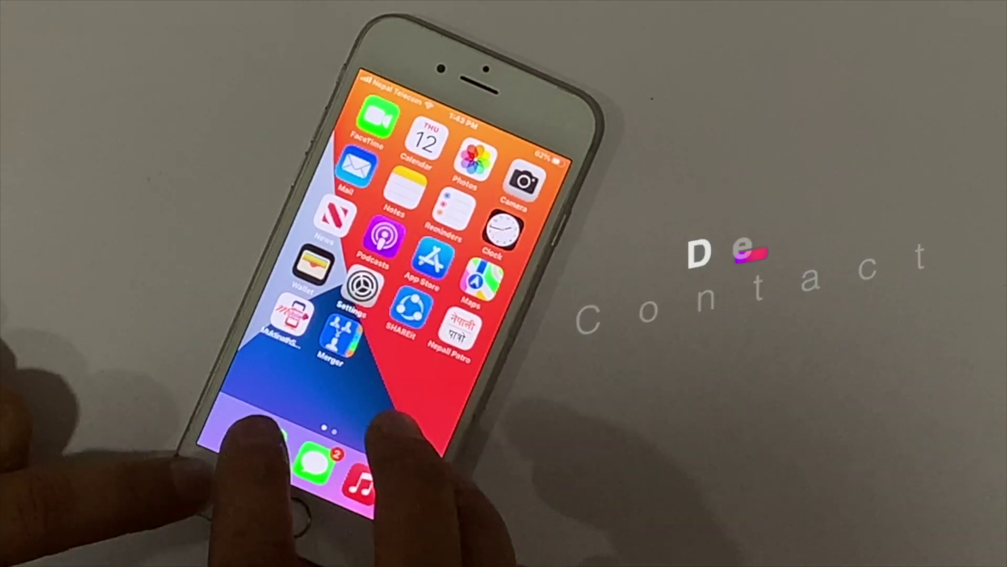
click(264, 442)
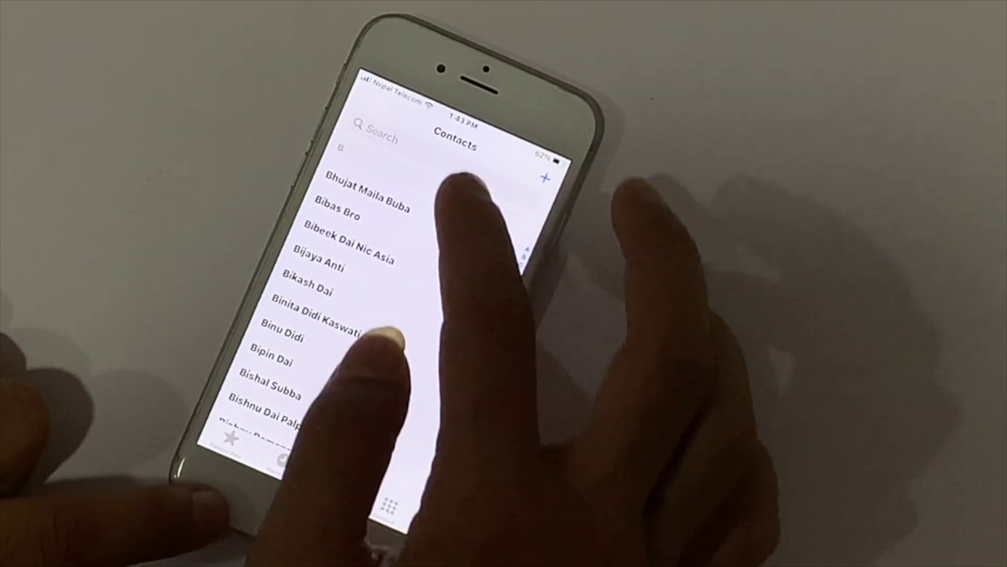
click(378, 134)
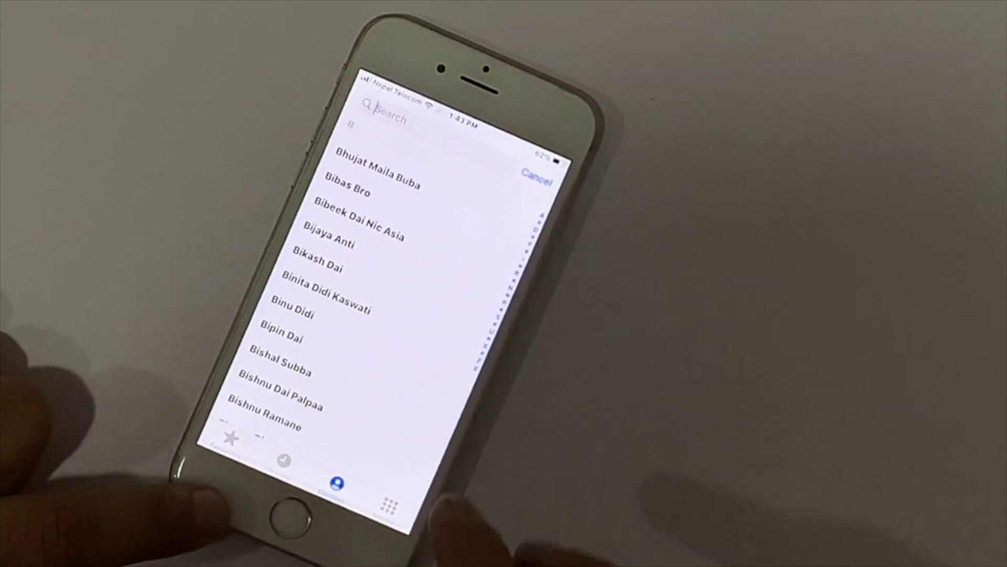
text(Mom)
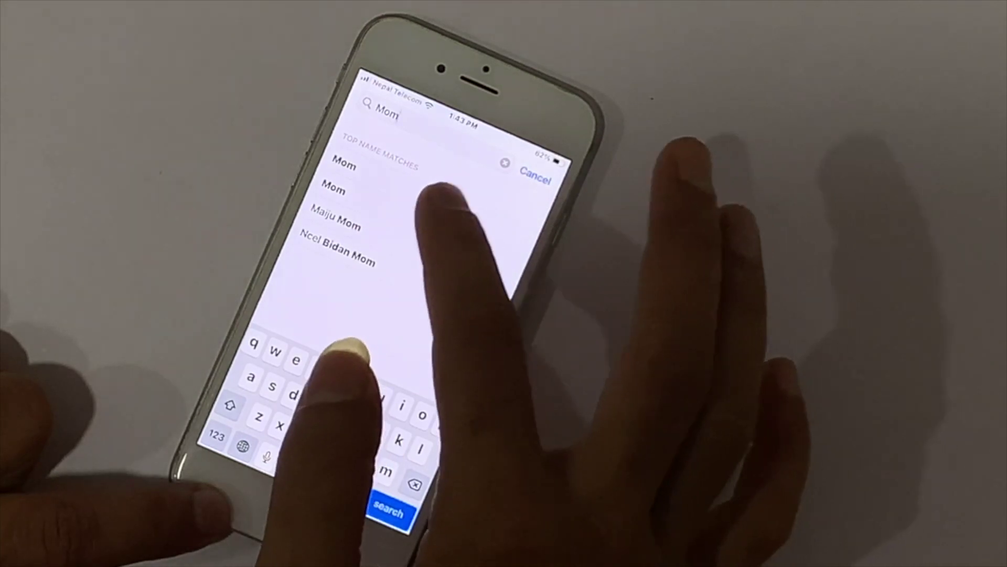
click(394, 181)
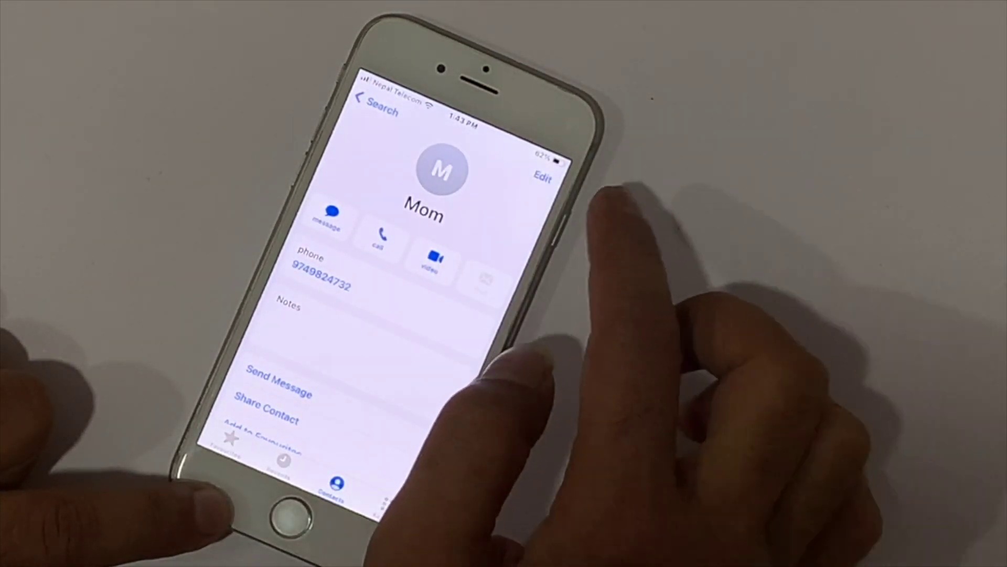
click(544, 177)
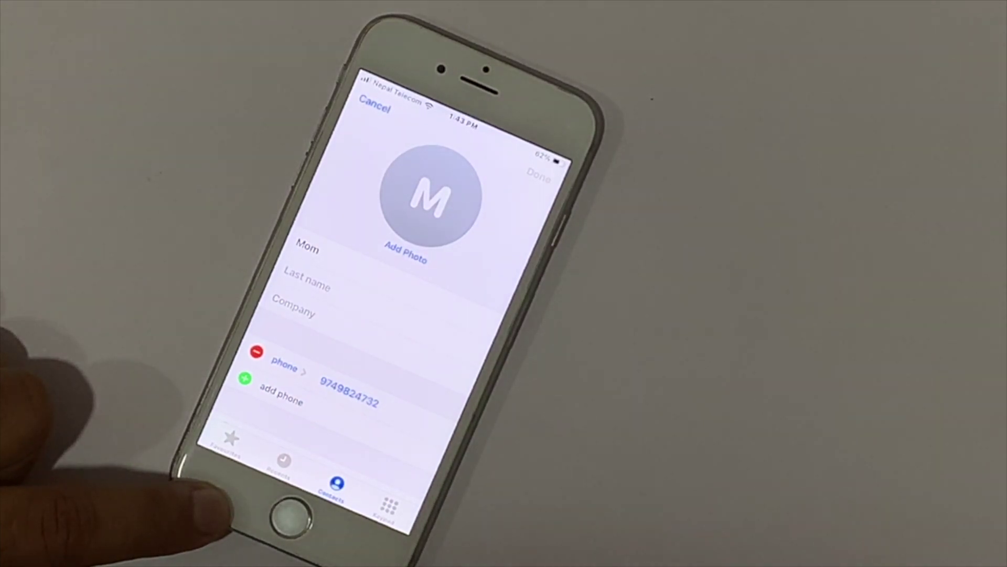
scroll(378, 299, down, 10)
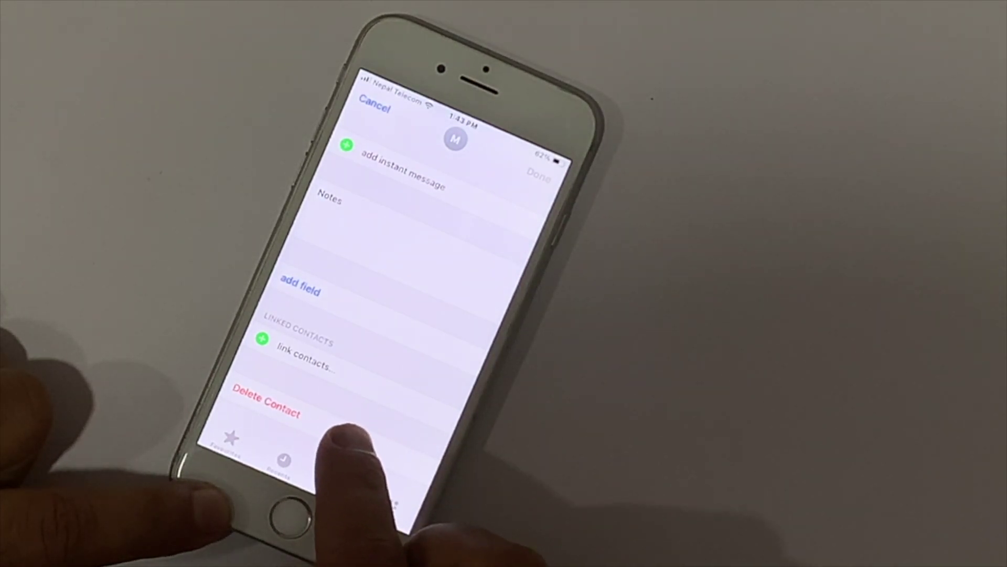
click(268, 406)
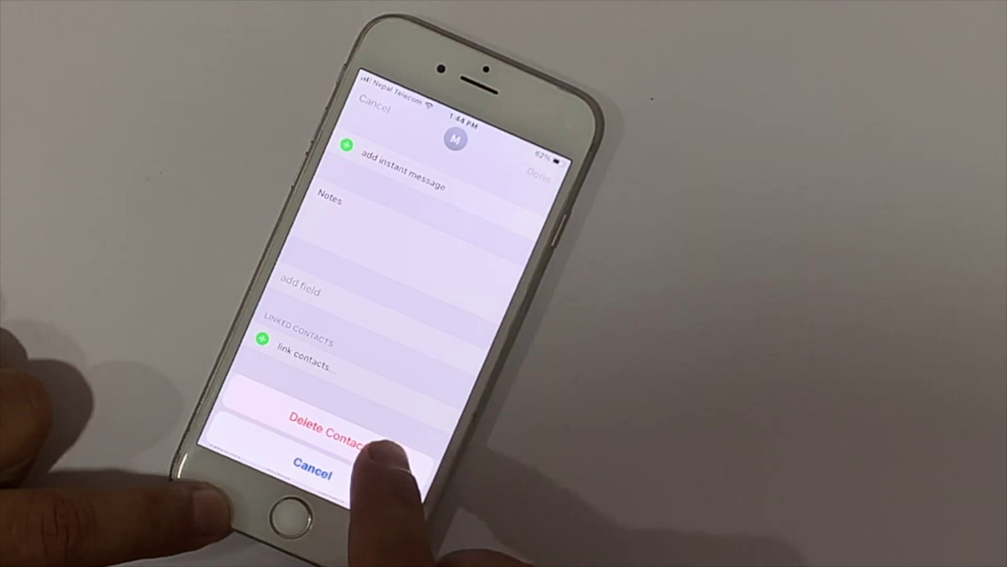
click(378, 445)
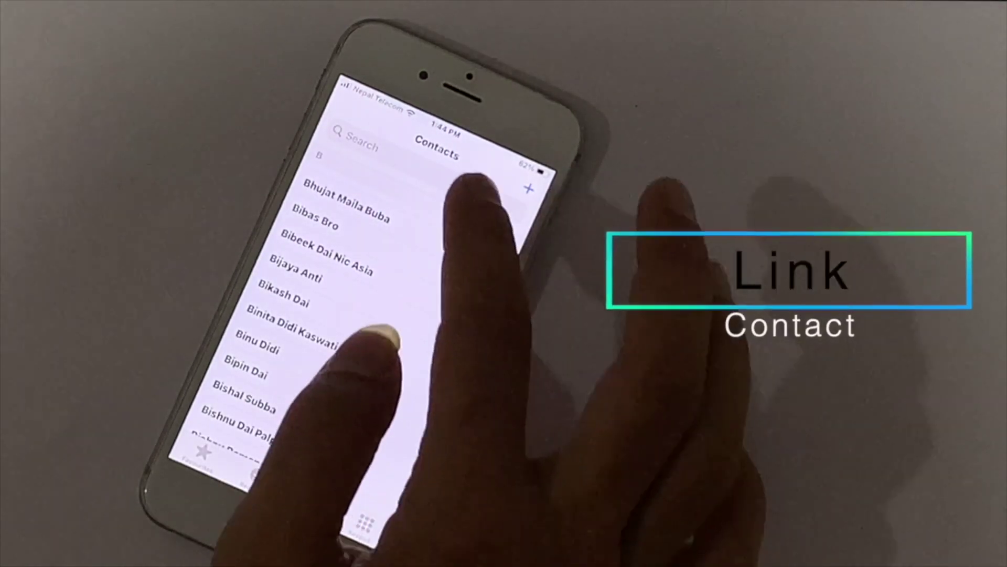
Step: Search the shared number and open the matching Mom contact in edit mode
click(359, 142)
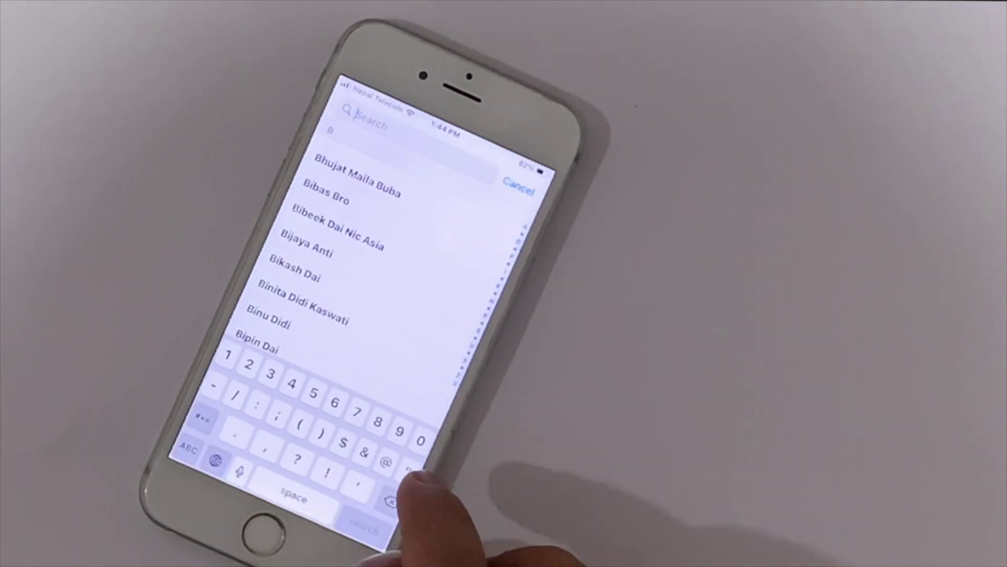
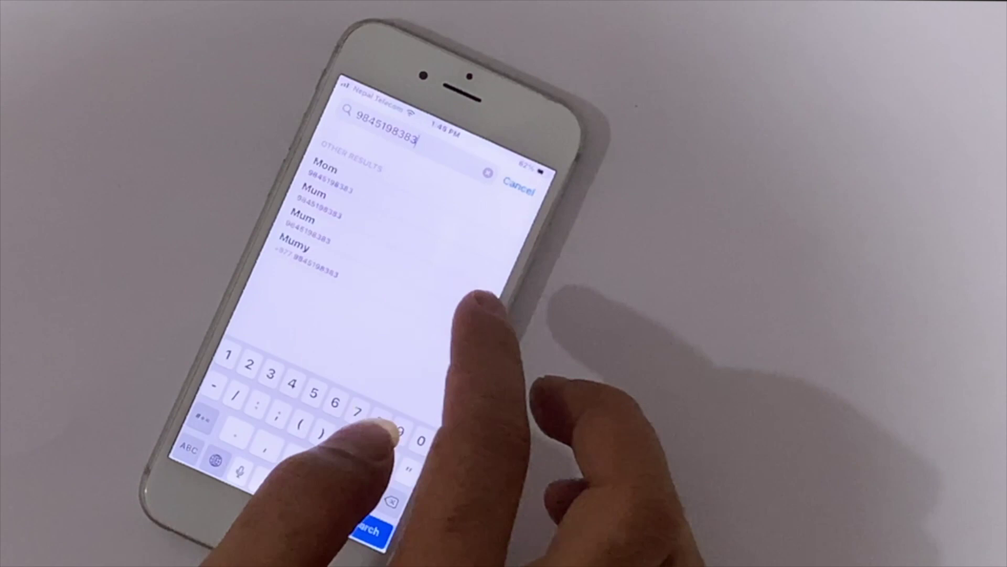
click(440, 206)
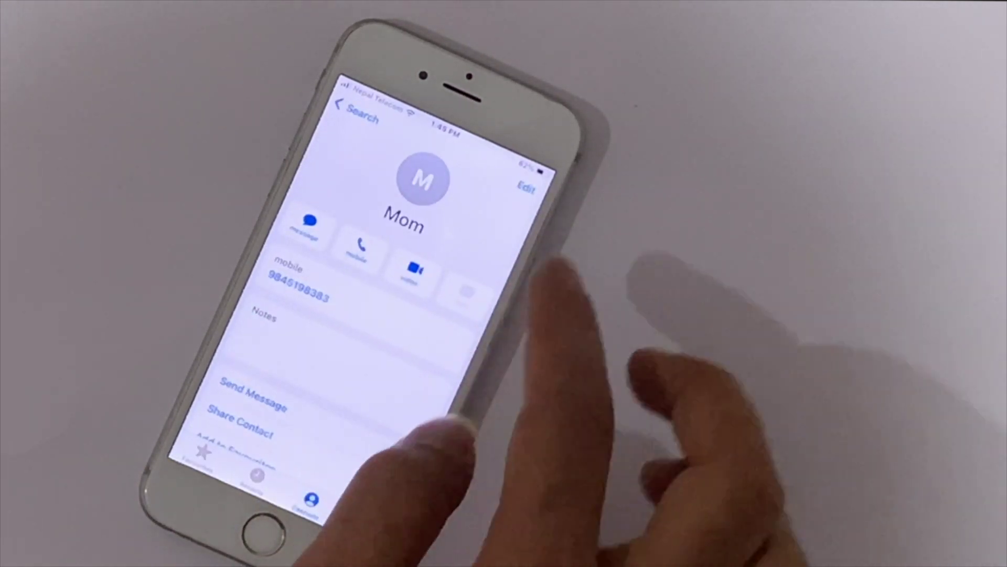
click(525, 178)
scroll(402, 378, down, 5)
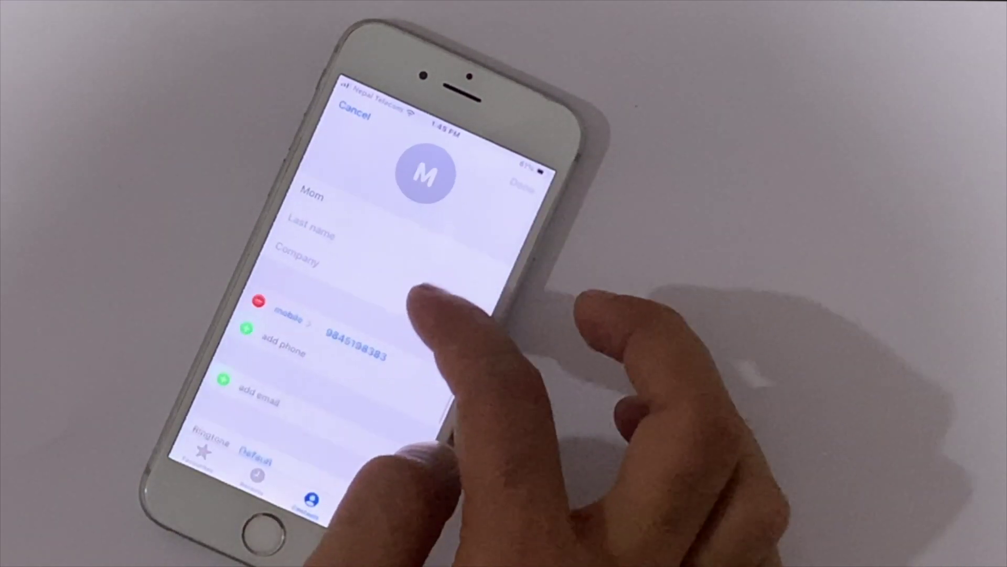
scroll(378, 358, down, 5)
scroll(404, 338, down, 5)
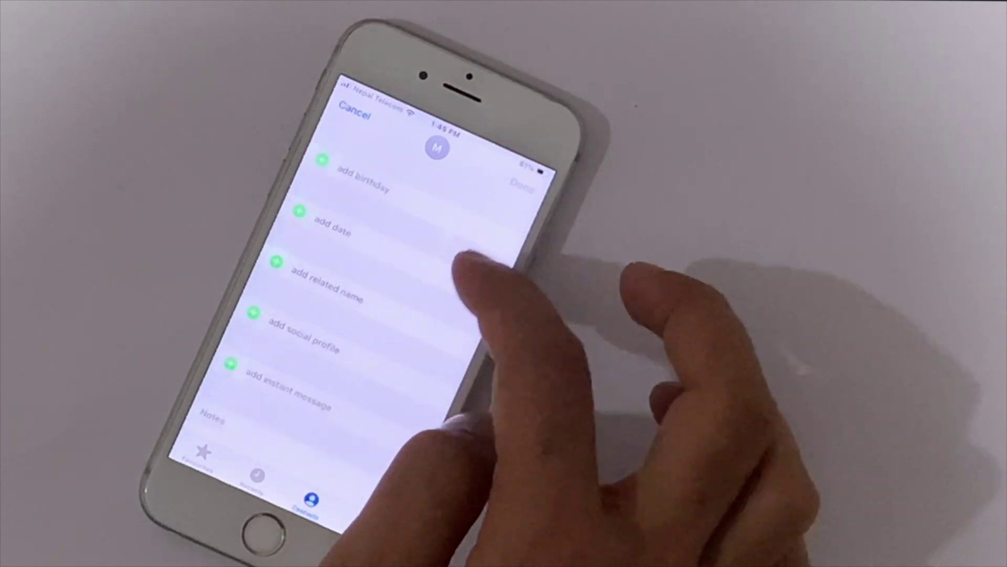
scroll(409, 308, down, 3)
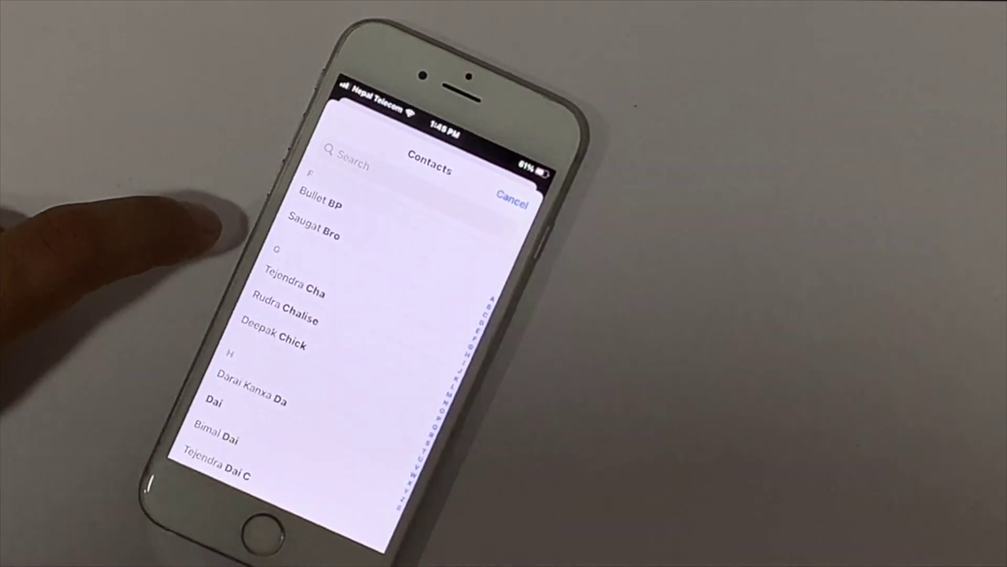
text(984)
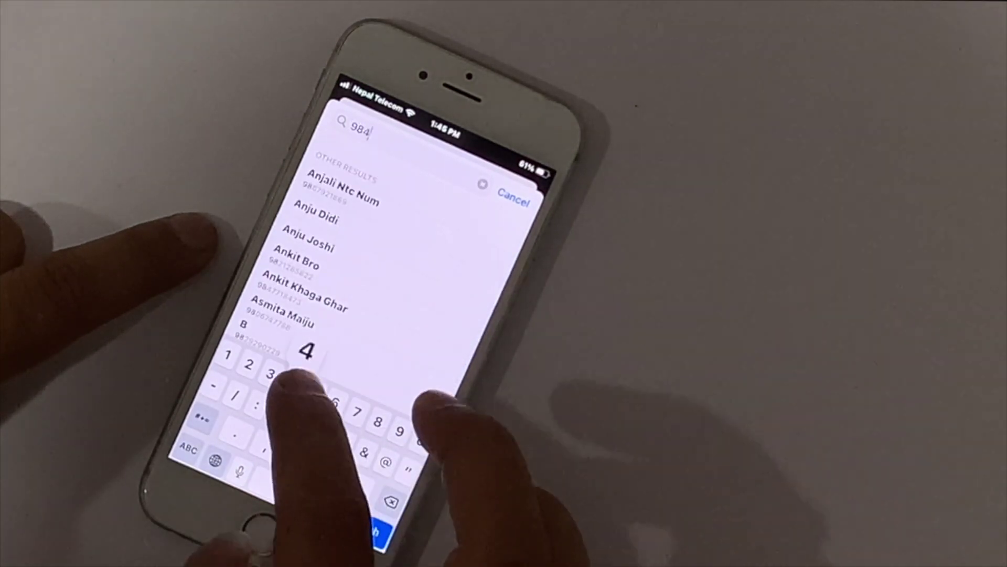
text(51983)
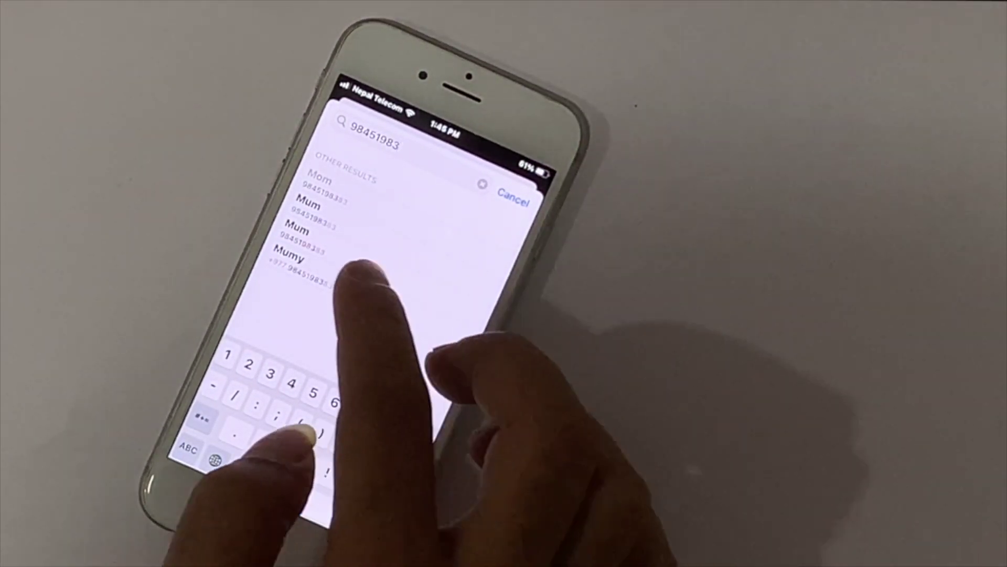
Step: Link the Mumy and Mum duplicates to the Mom contact and save it
click(299, 260)
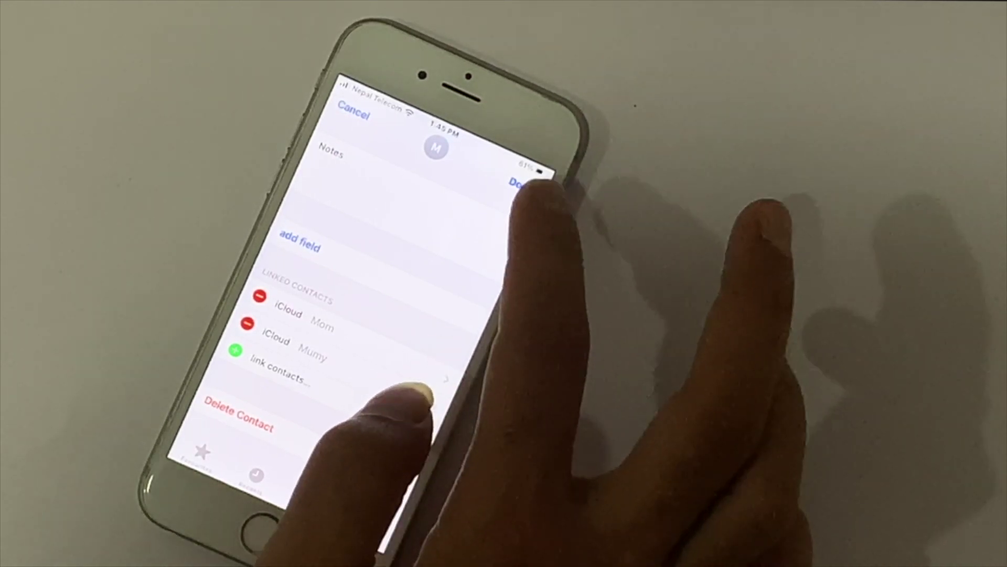
click(529, 177)
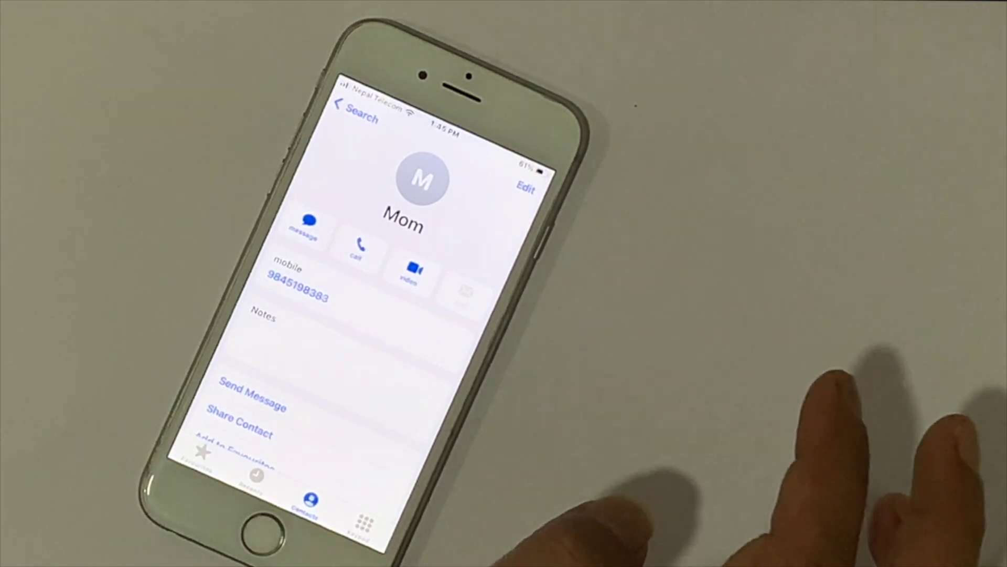
click(526, 187)
click(284, 370)
click(362, 130)
click(189, 449)
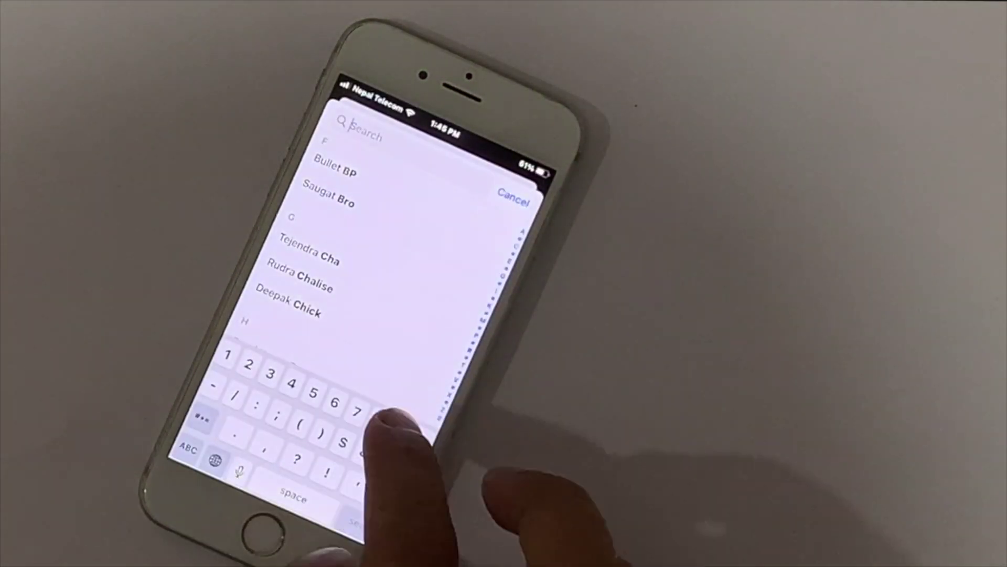
text(98451983)
click(331, 280)
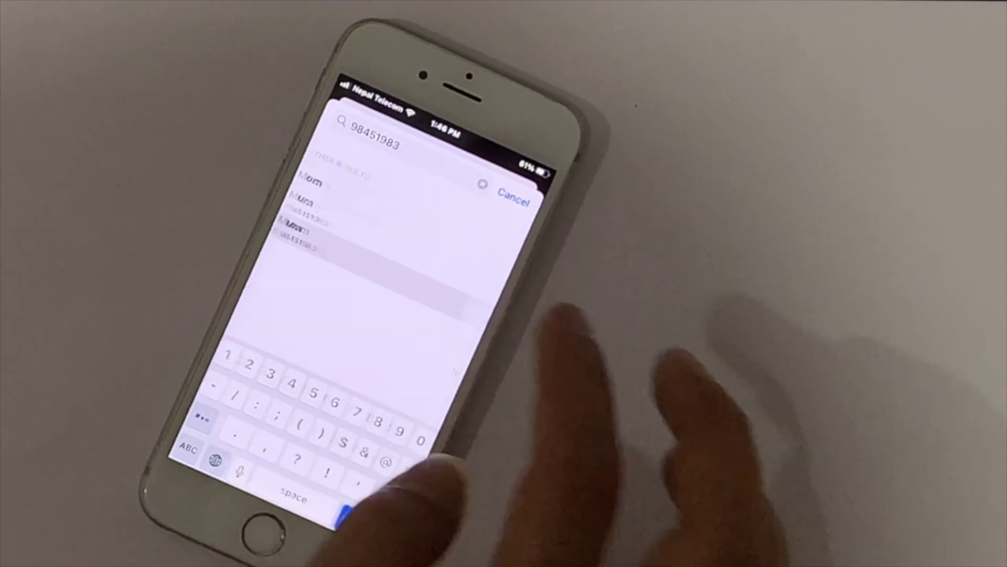
click(516, 198)
click(522, 185)
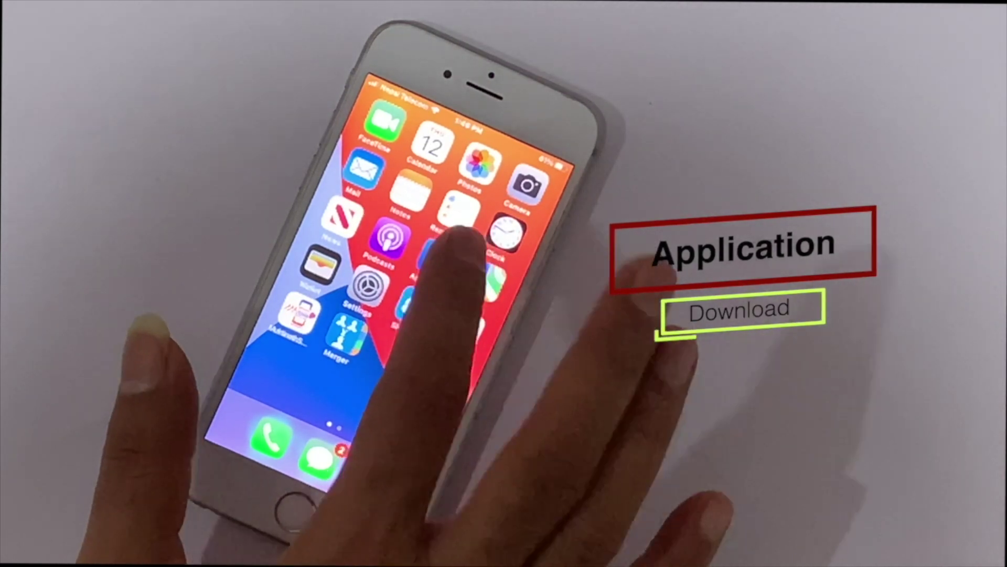
Step: Launch the App Store and open the installed Duplicate Contacts app
click(437, 260)
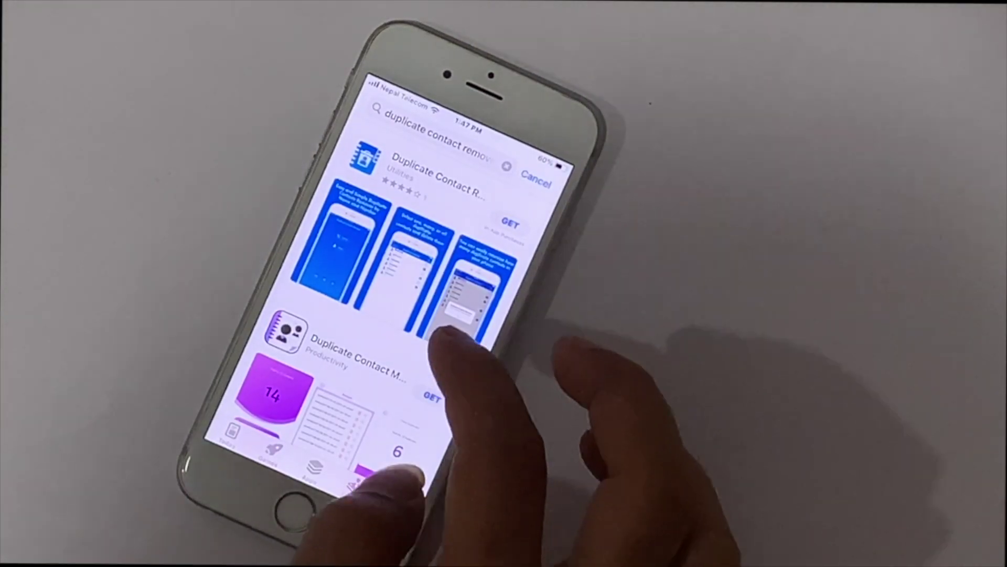
scroll(409, 300, down, 5)
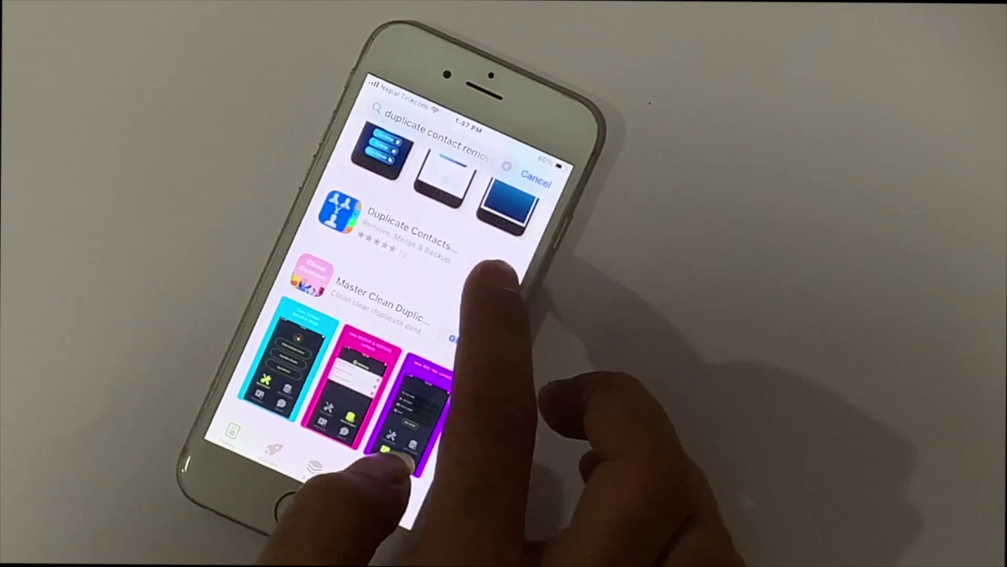
click(486, 278)
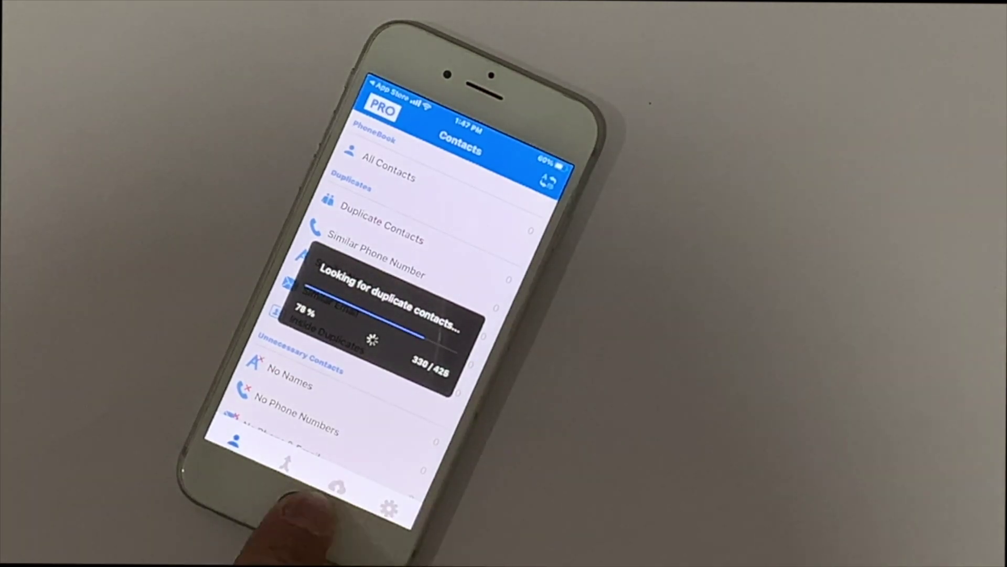
Step: Return home and relaunch Duplicate Contacts so its contact scan completes
click(295, 513)
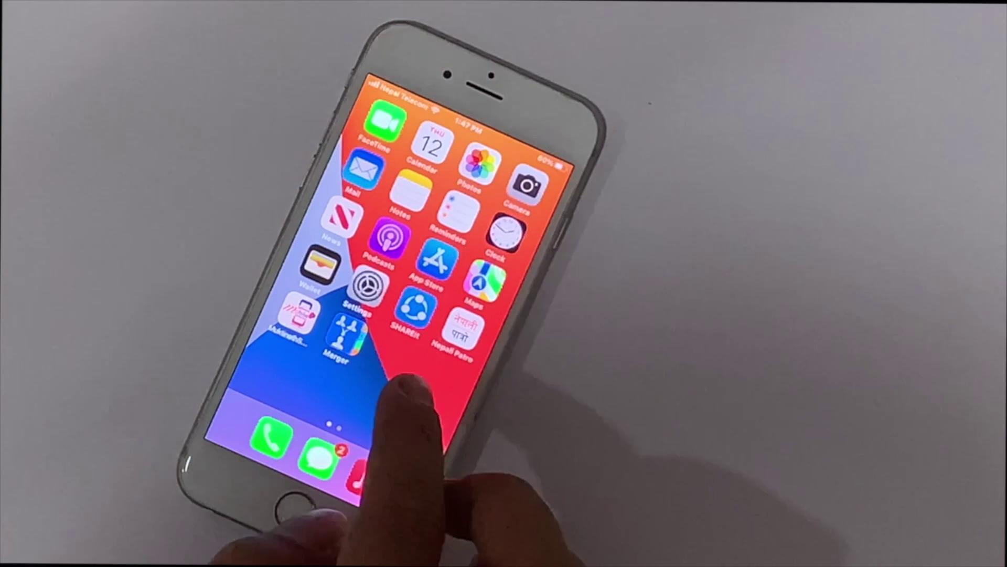
click(346, 339)
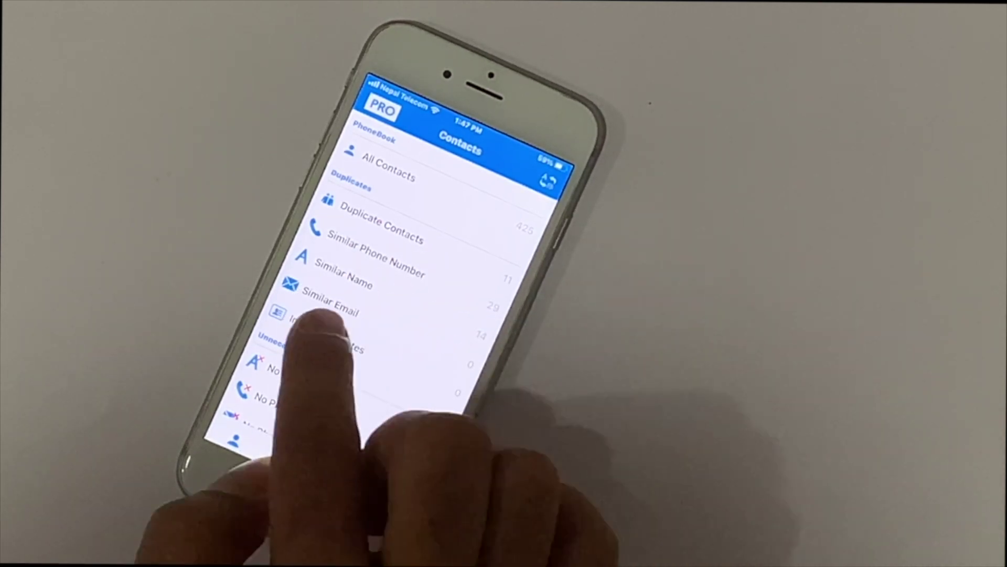
Step: Decline merge-all, then select all Similar Phone Number duplicates and merge them
click(382, 221)
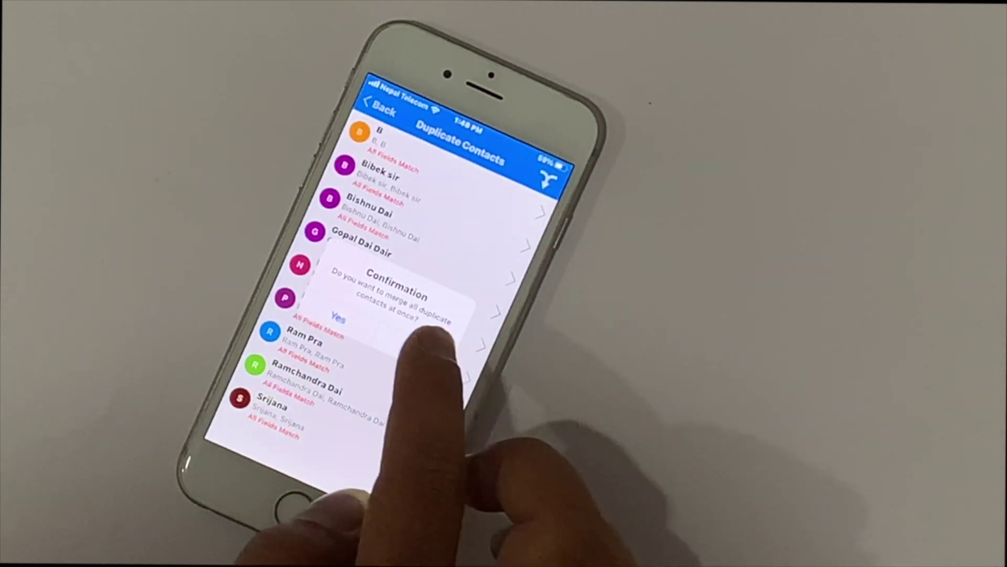
click(413, 347)
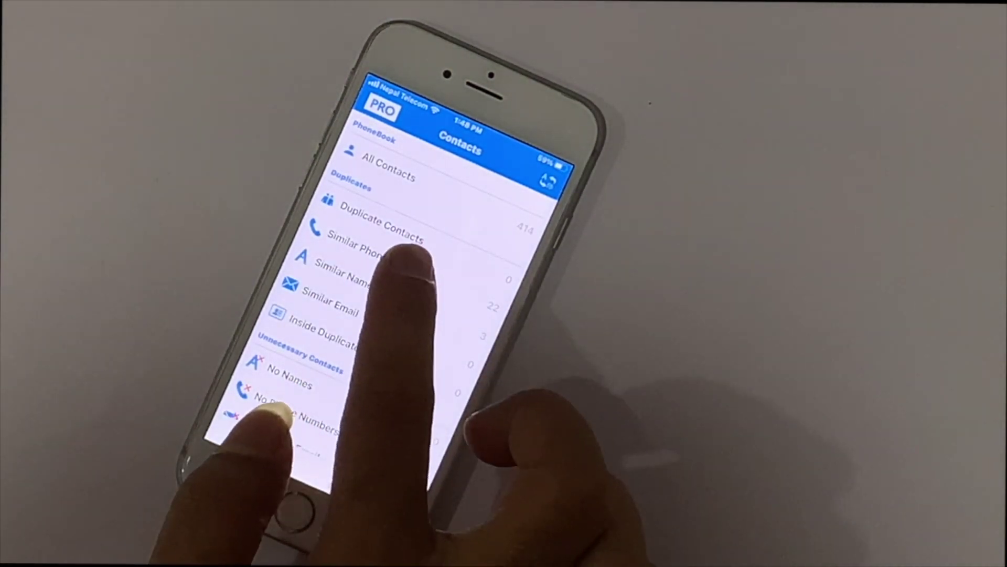
click(394, 256)
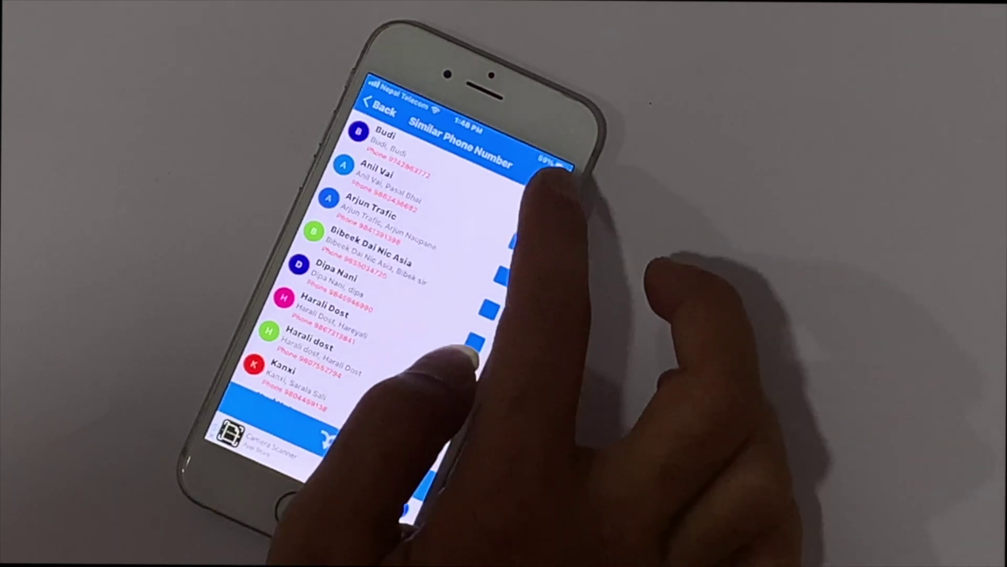
click(544, 181)
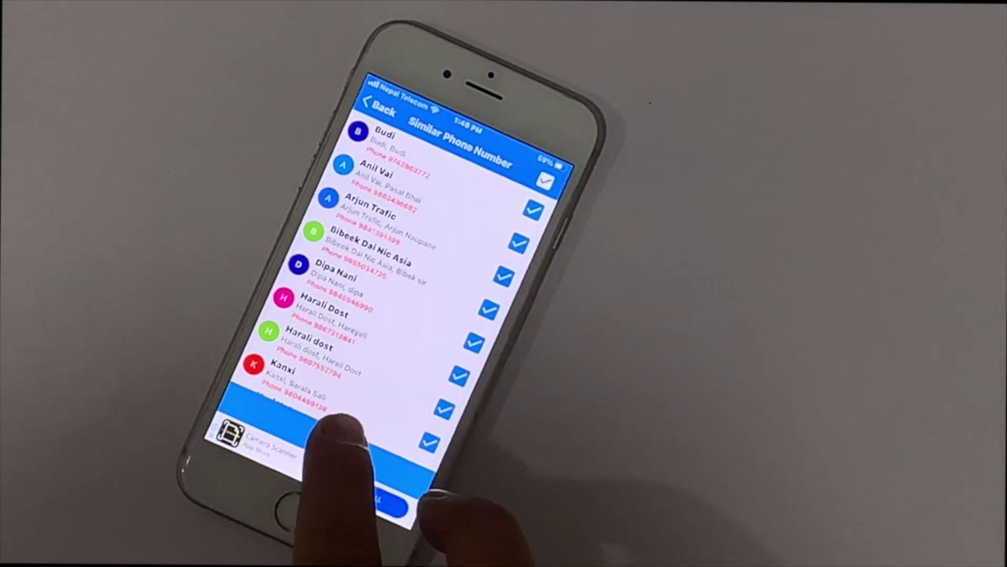
click(326, 439)
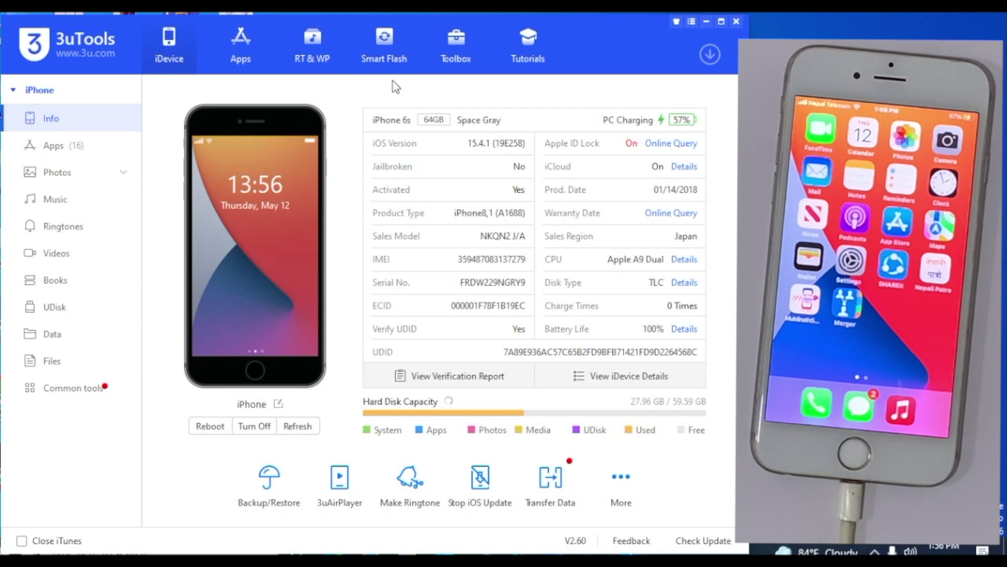
Step: Open the iPhone's Contacts data from the 3uTools Data sidebar
click(66, 339)
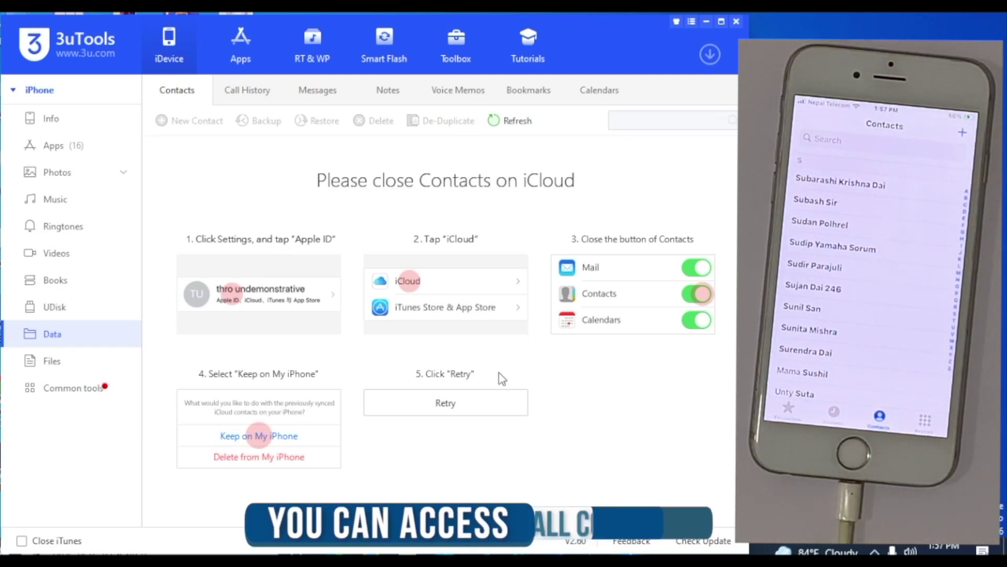
Step: Reload the contact list, then select and delete all 393 contacts
click(484, 409)
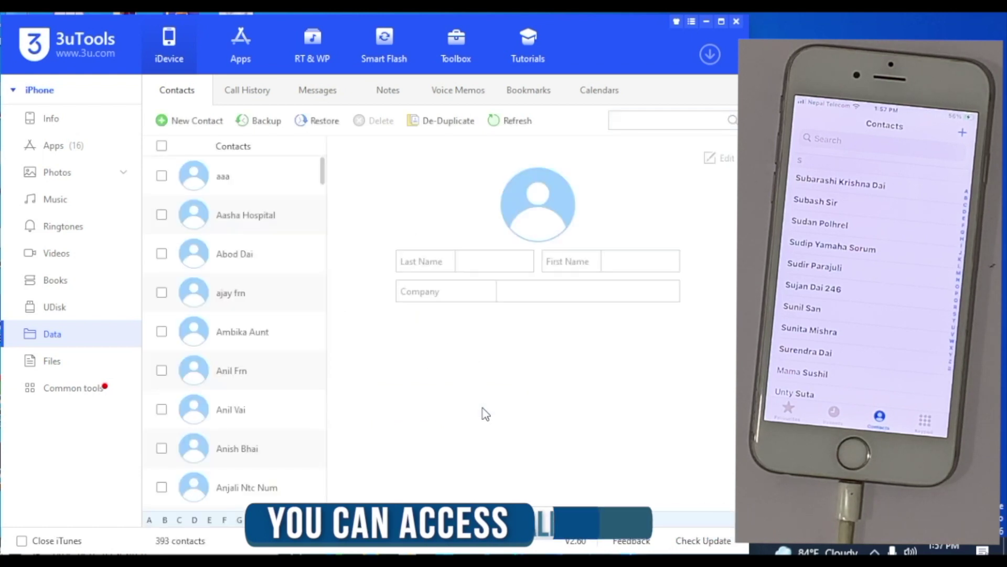
click(161, 146)
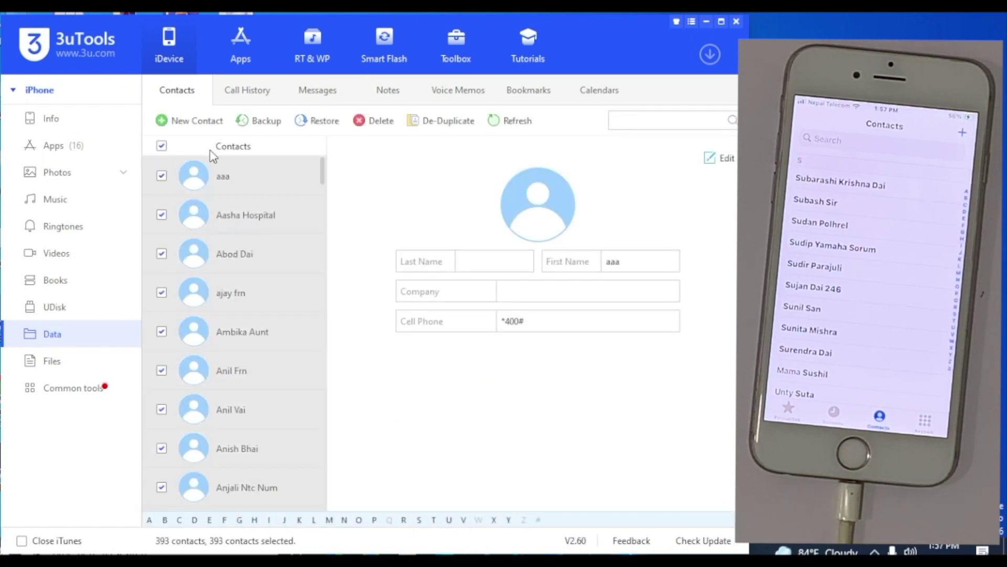
click(378, 120)
click(432, 325)
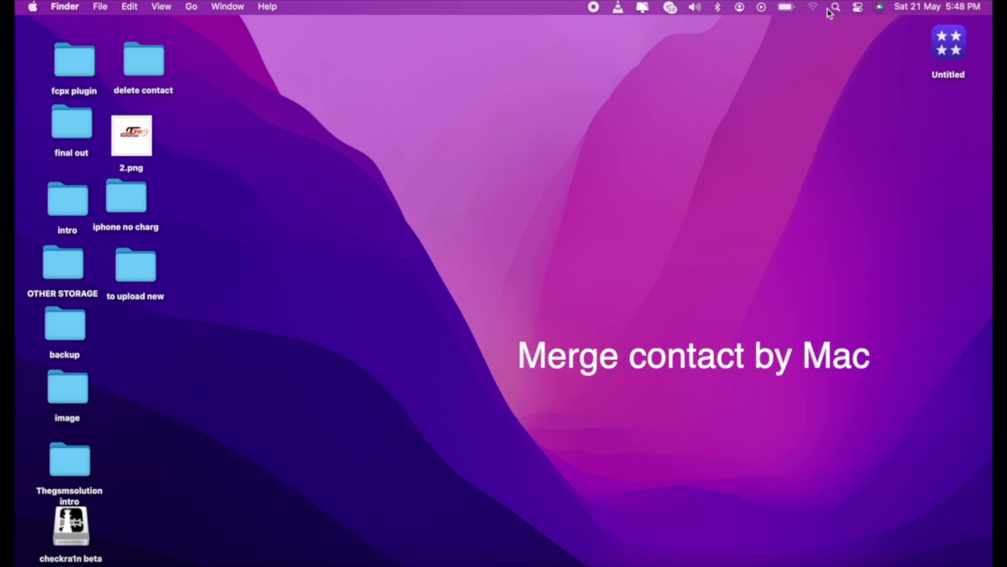
click(833, 8)
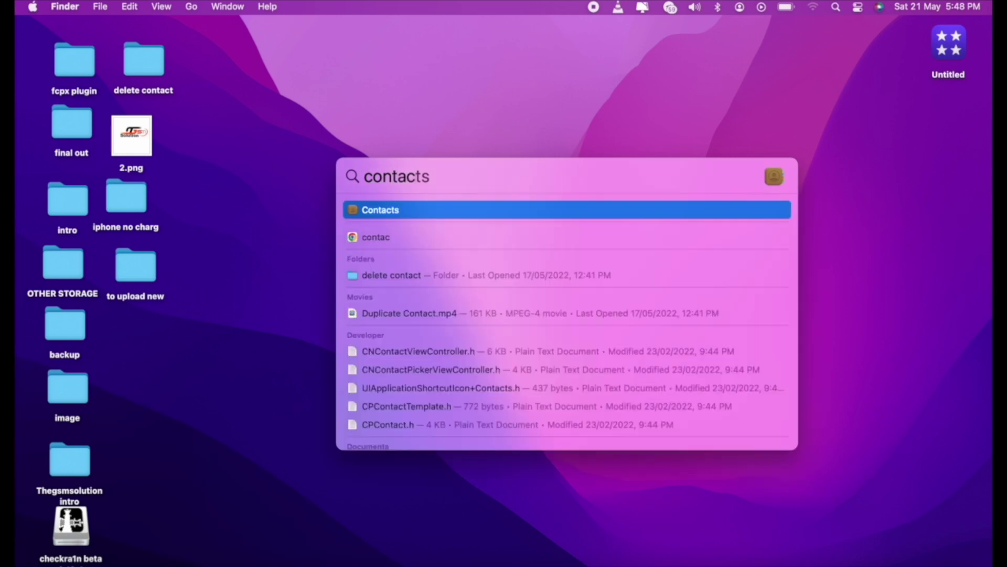
text(ts)
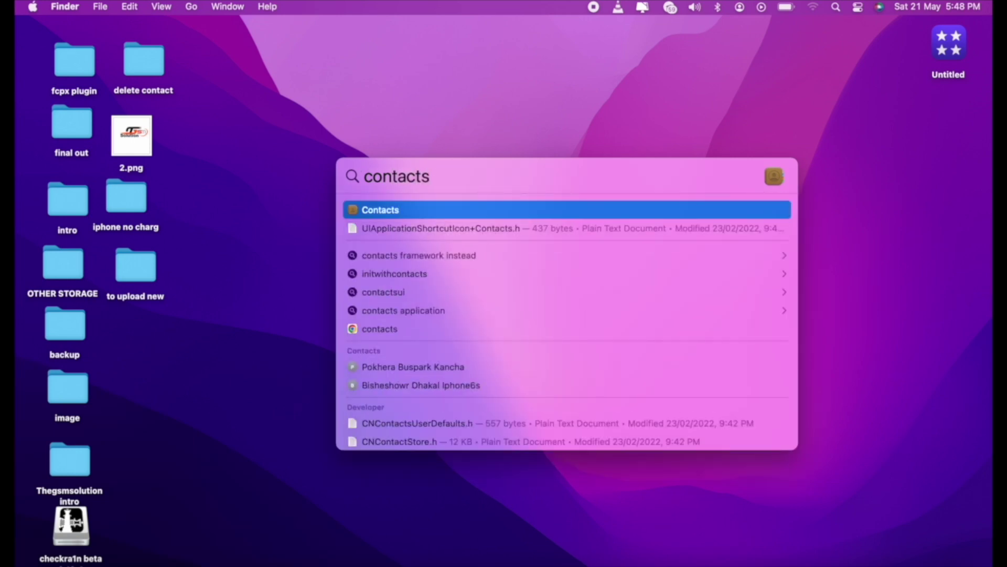
Step: Launch Mac Contacts and merge the duplicates found with Card > Look for Duplicates
click(420, 210)
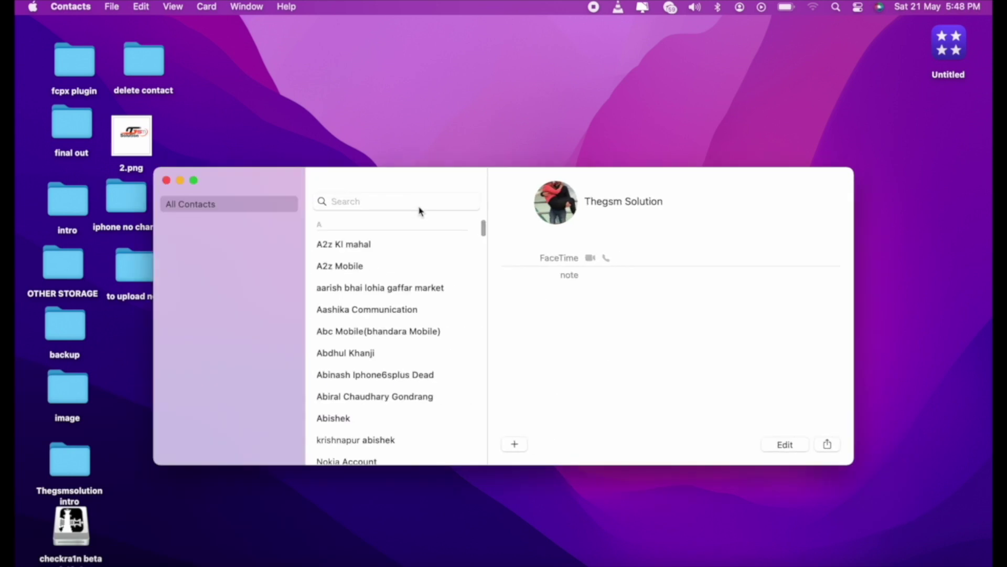
mouse_move(426, 179)
mouse_down()
mouse_move(343, 104)
mouse_move(374, 107)
mouse_up()
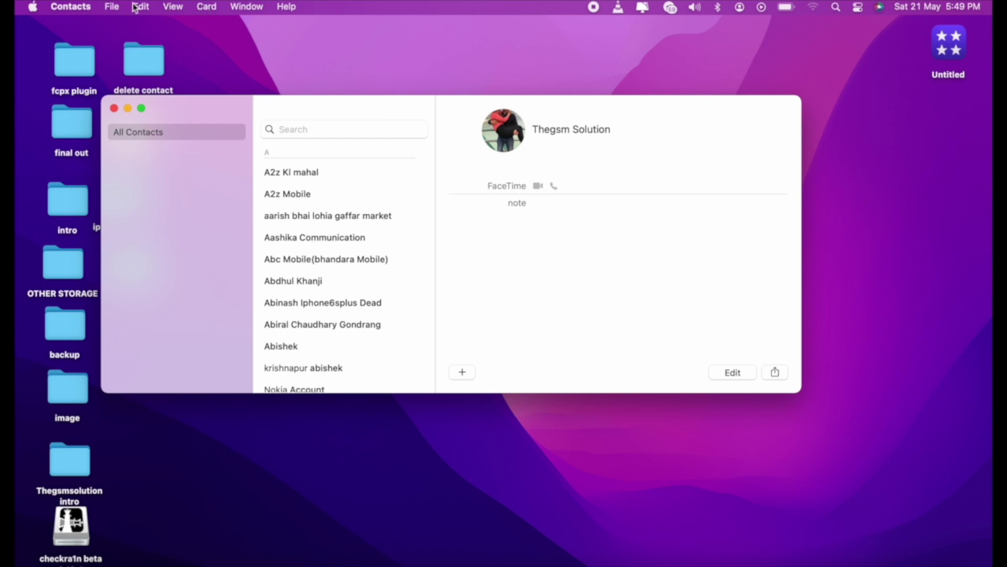
click(208, 8)
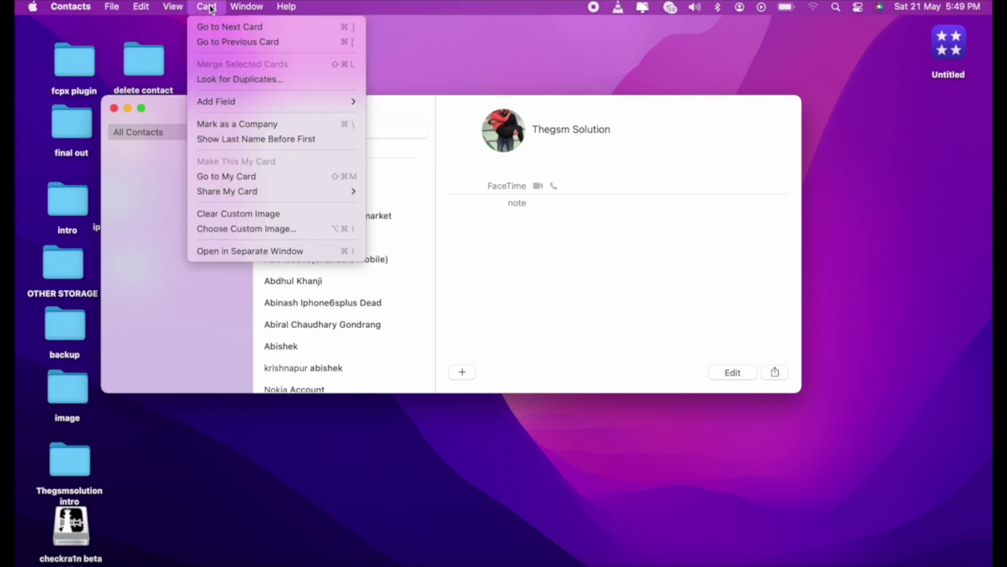
click(279, 81)
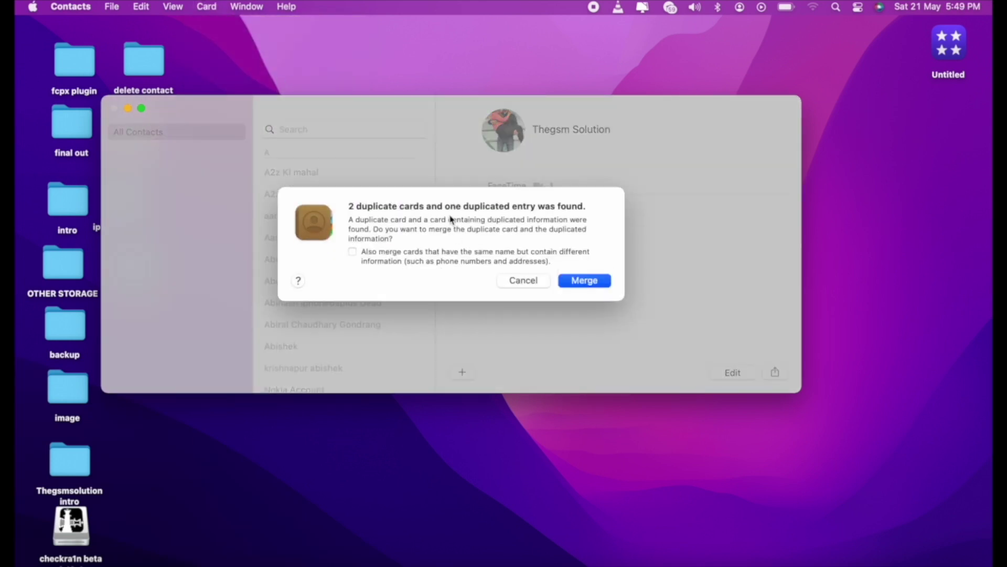
click(579, 281)
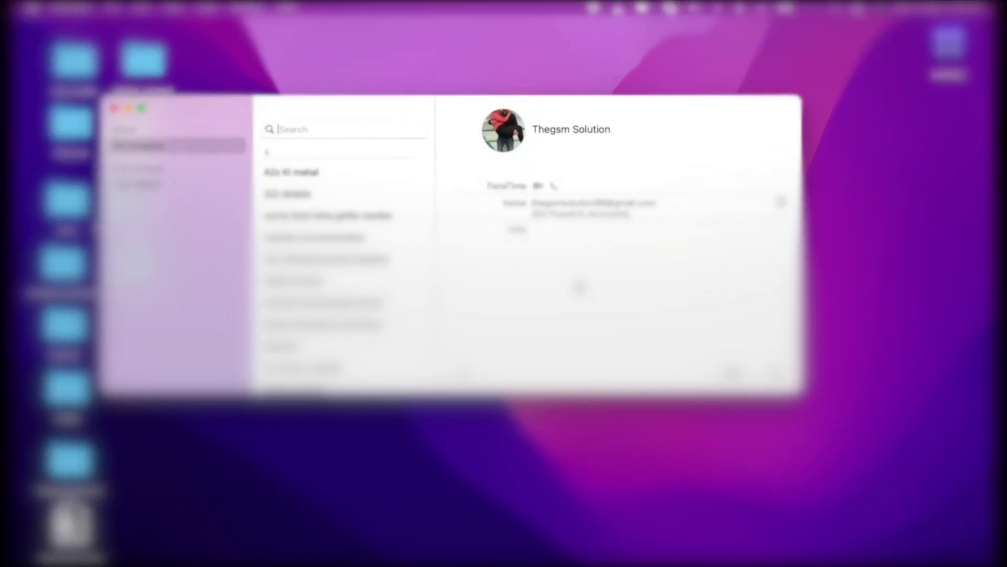